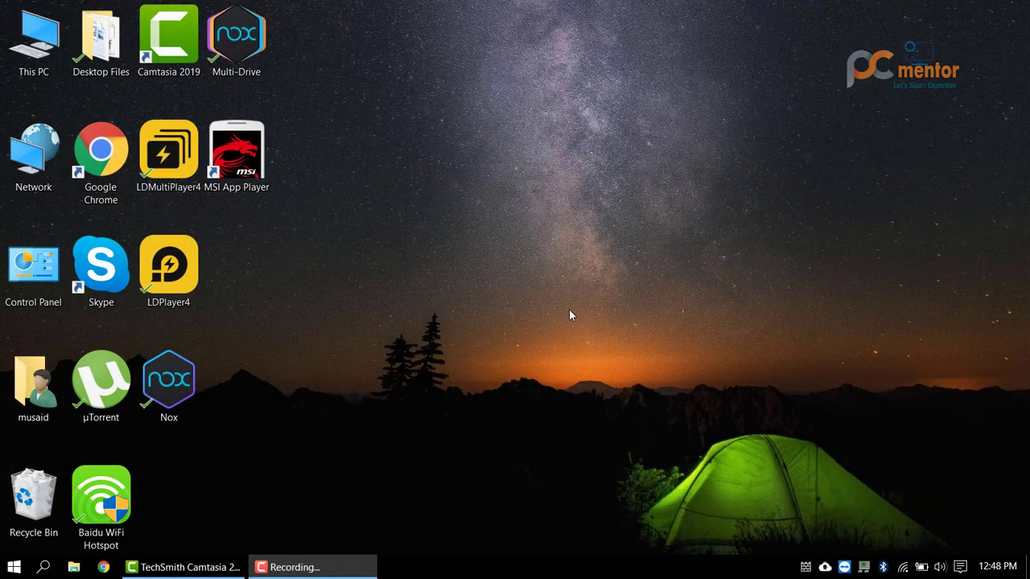
- Launch the Nox emulator from the desktop
click(171, 384)
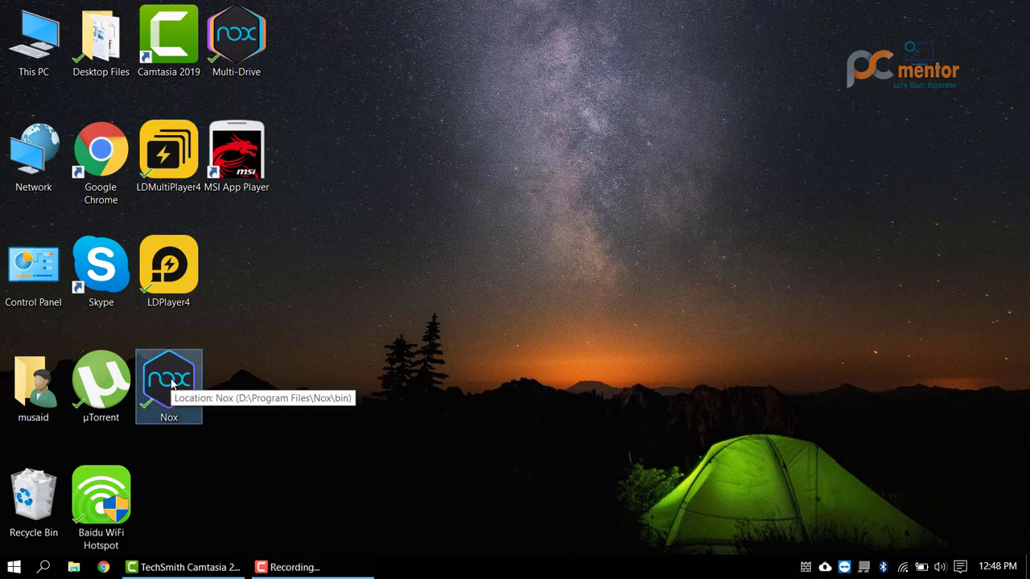
double_click(172, 384)
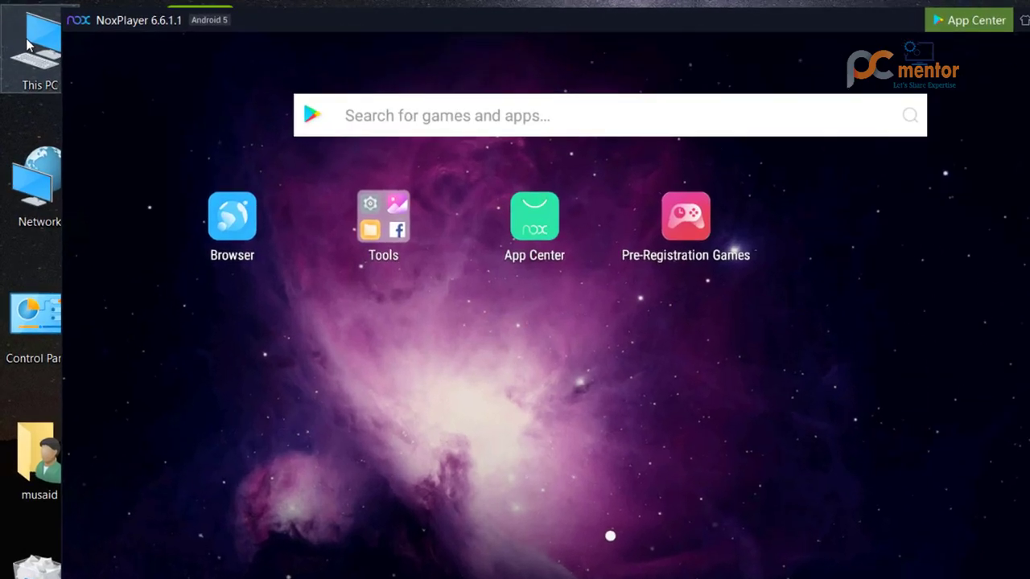
- Check the computer's processor and installed memory in the properties of This PC
right_click(29, 44)
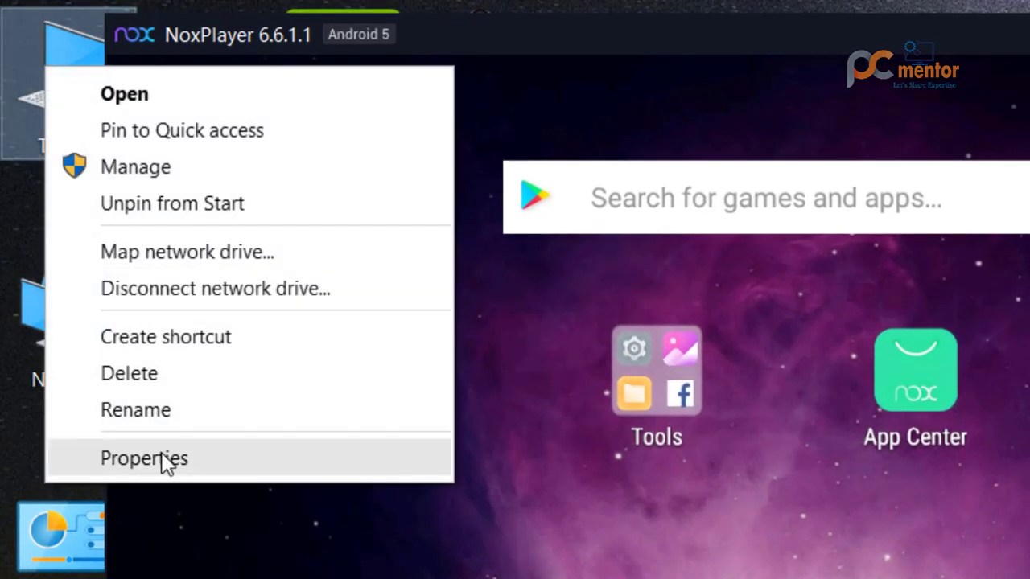
click(145, 459)
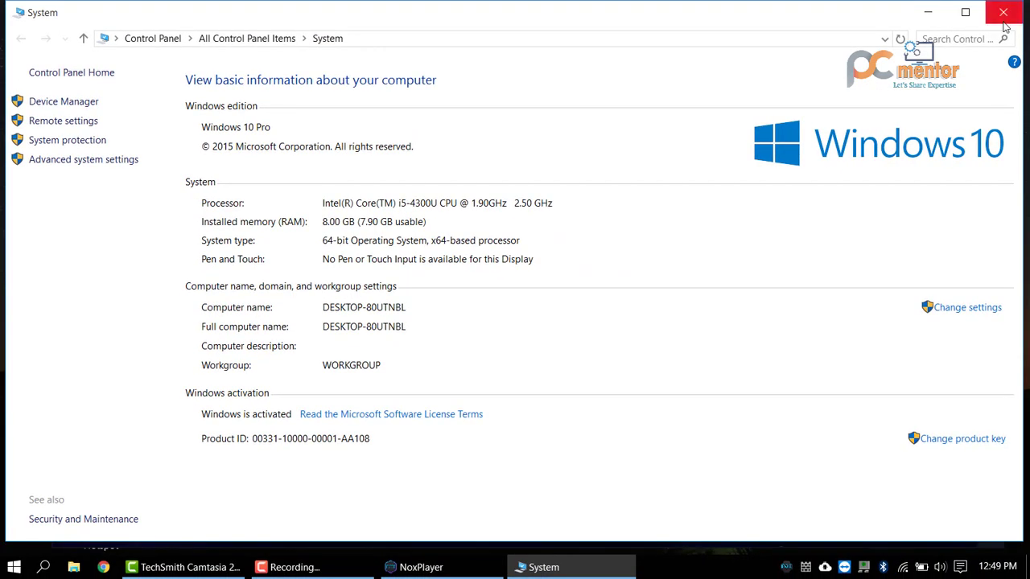
click(1004, 23)
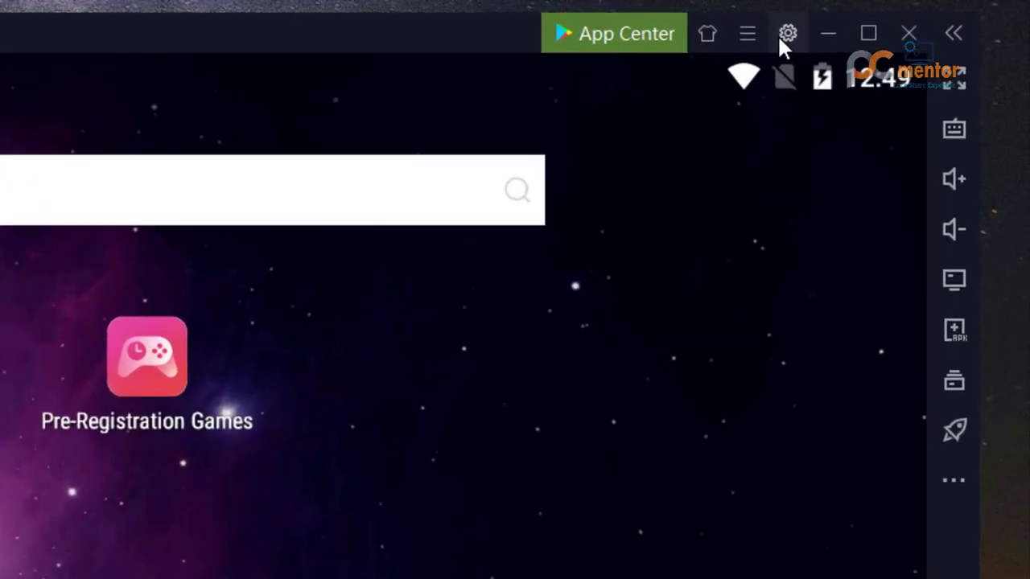
- In the emulator's performance settings, choose the Low (1 Core CPU, 1024 MB Memory) preset
click(782, 37)
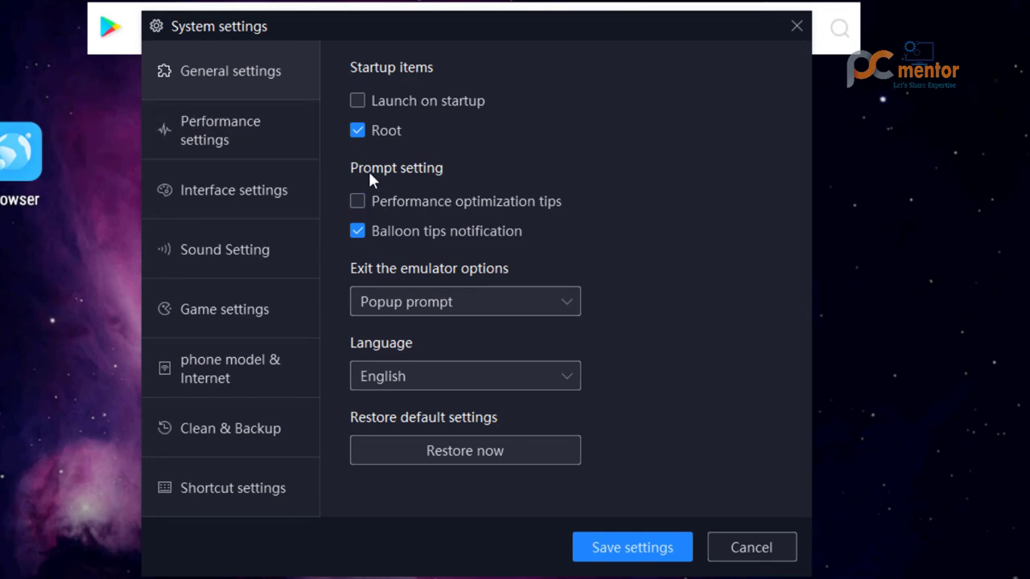
click(258, 133)
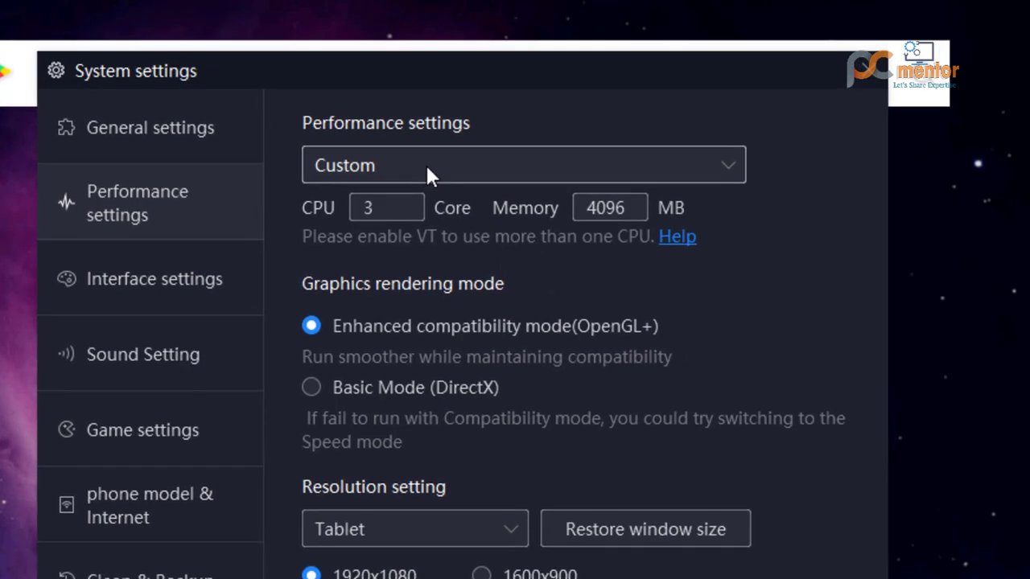
click(427, 169)
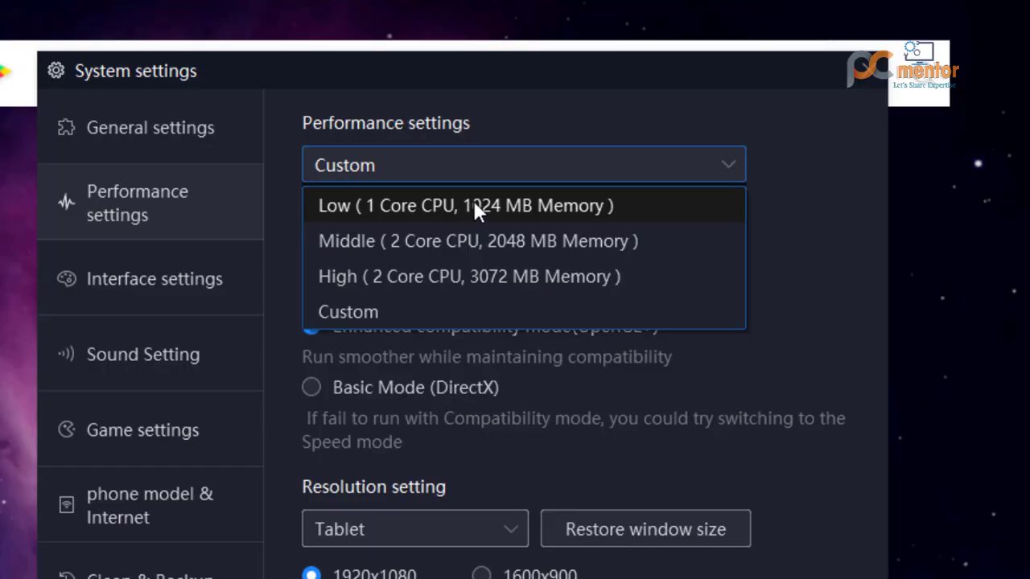
click(479, 208)
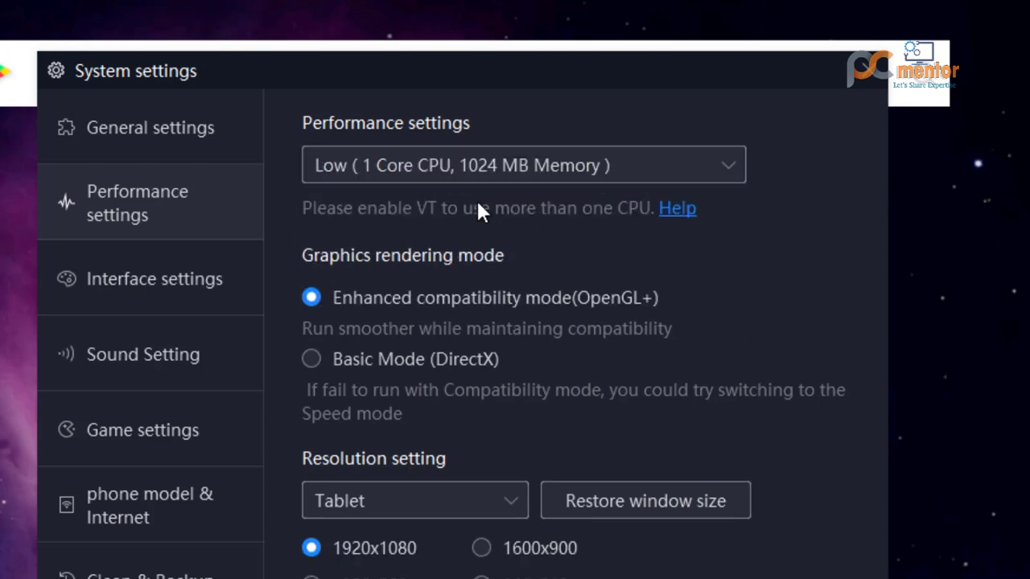
- Try the High (2 Core CPU, 3072 MB Memory) preset, then the Custom preset with its CPU and memory fields
click(426, 171)
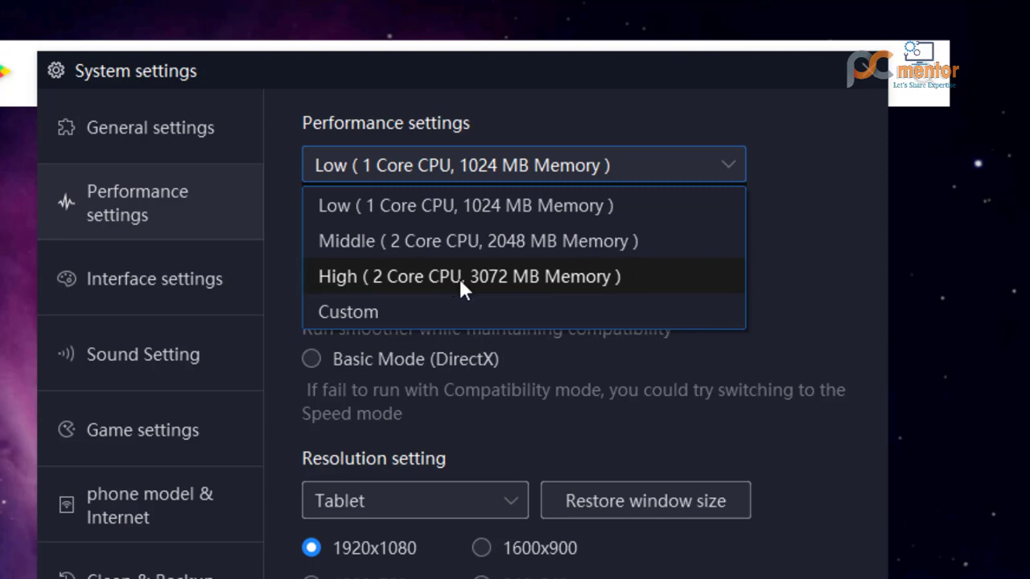
click(456, 281)
click(386, 167)
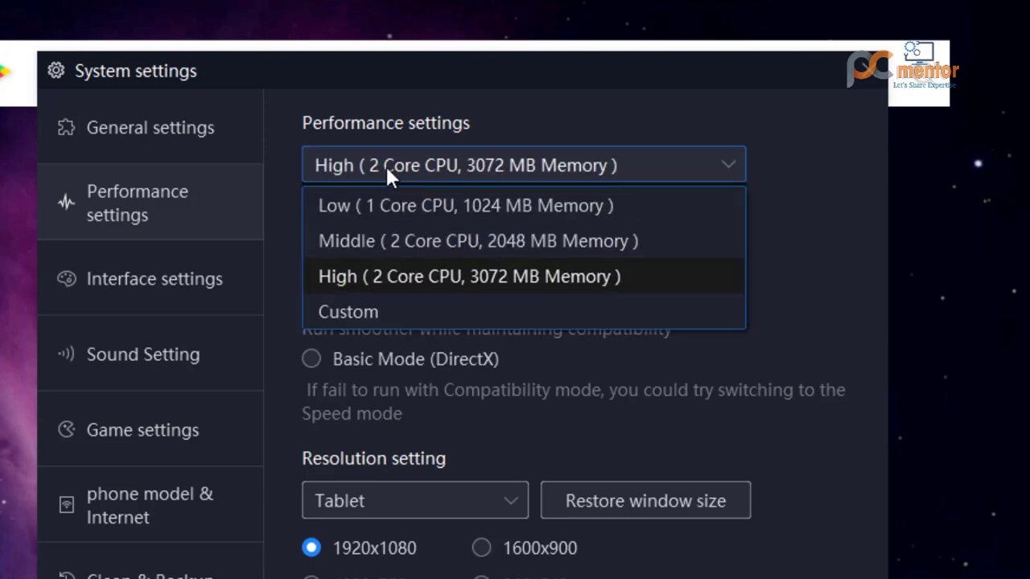
click(354, 311)
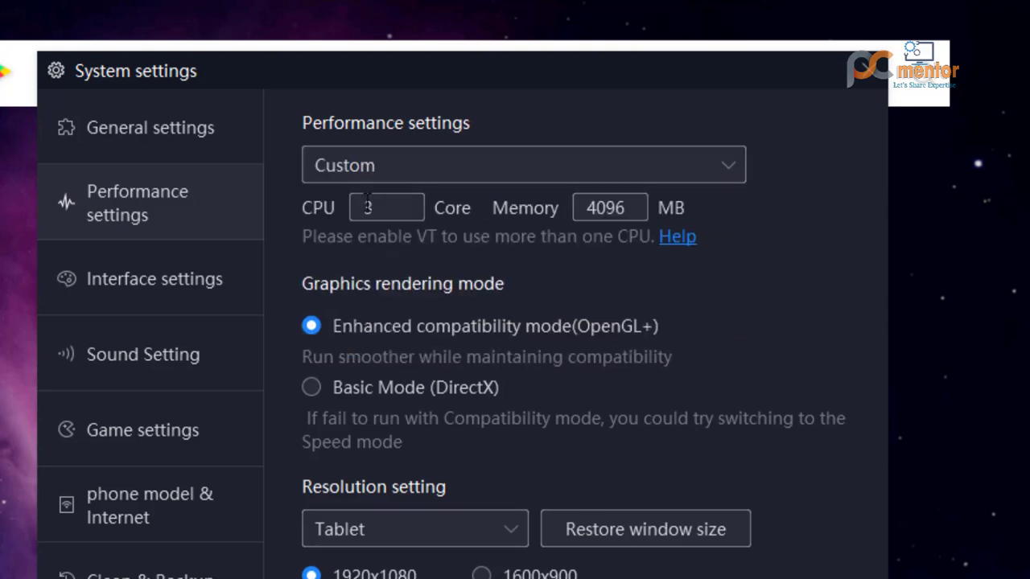
click(386, 210)
click(602, 209)
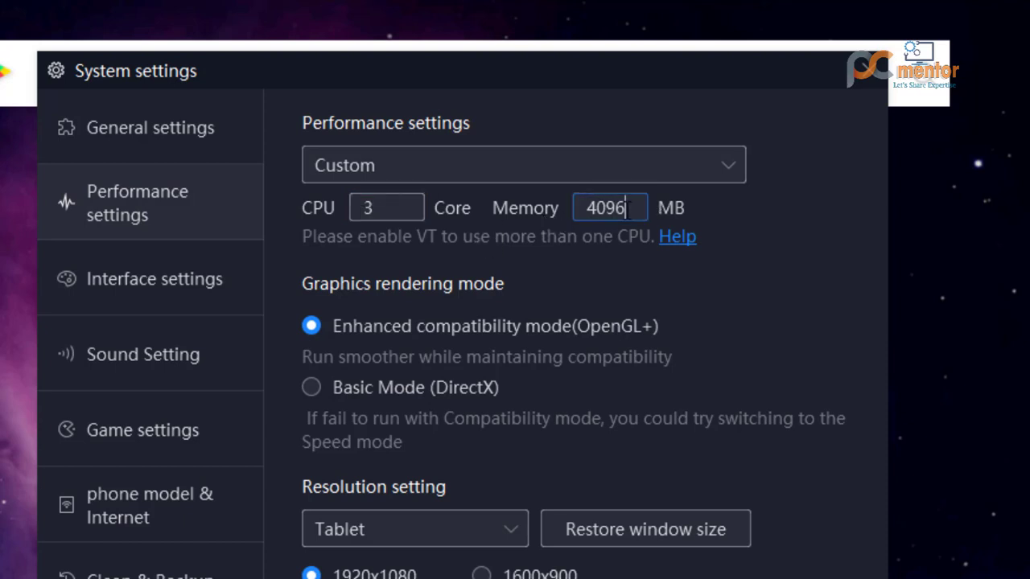
click(663, 157)
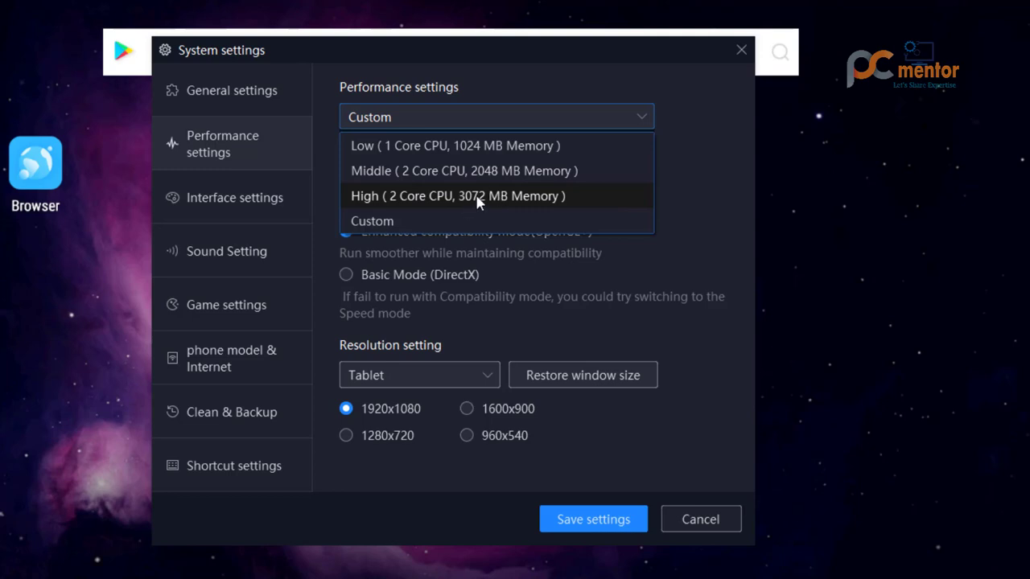
click(442, 222)
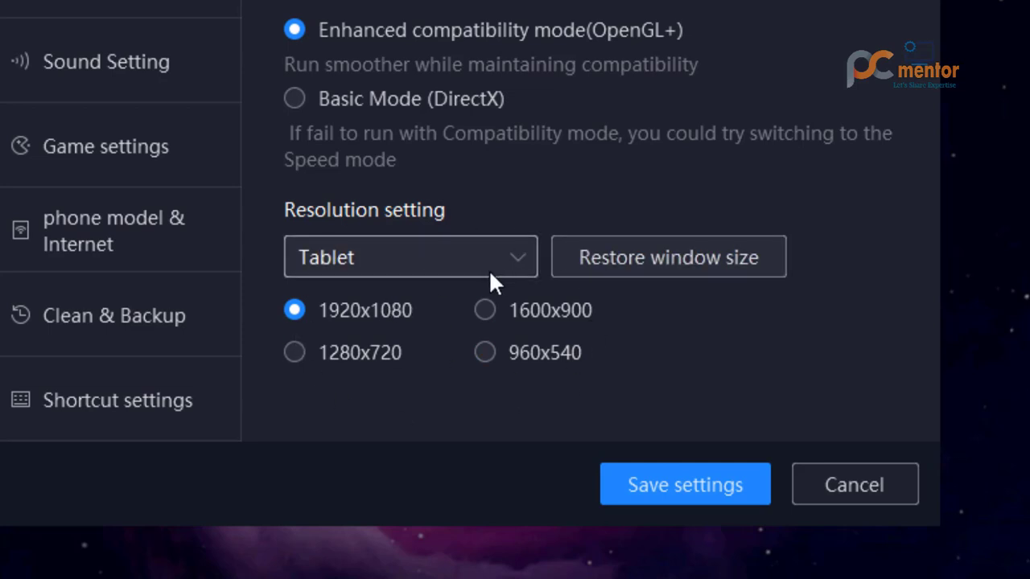
- Set the tablet resolution to 960x540 and the performance preset to Low (1 Core CPU, 1024 MB Memory)
click(376, 362)
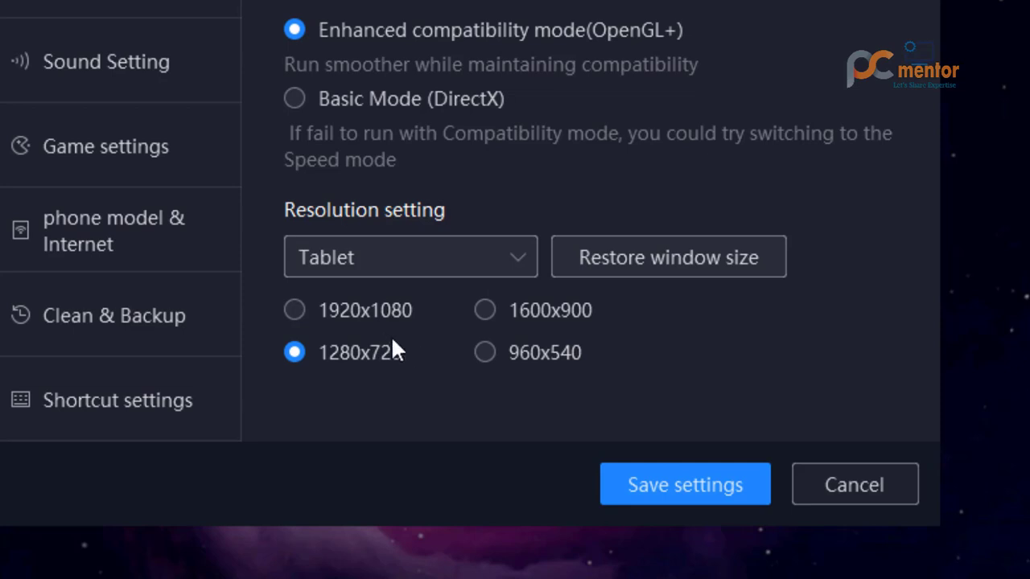
click(500, 355)
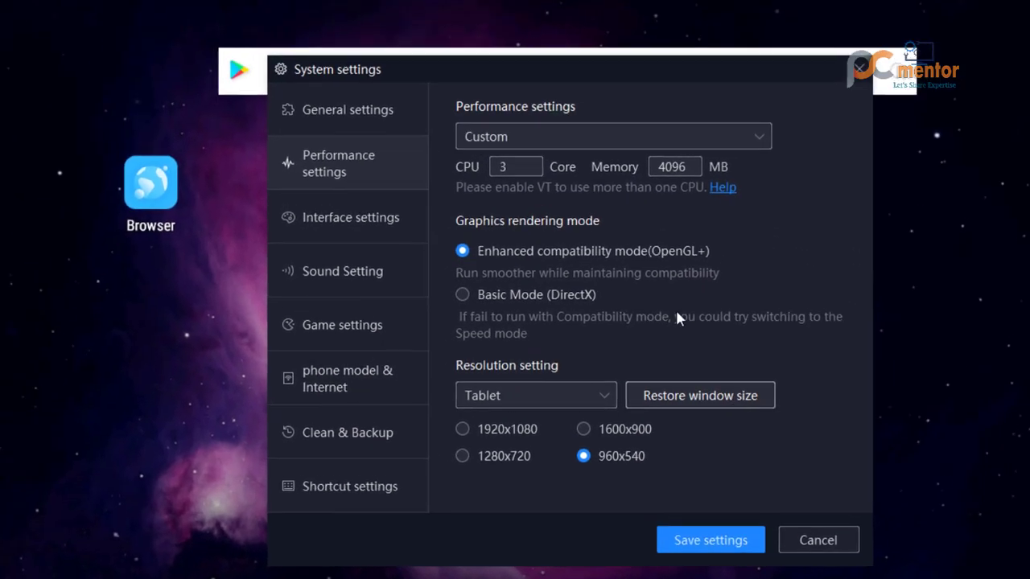
click(592, 144)
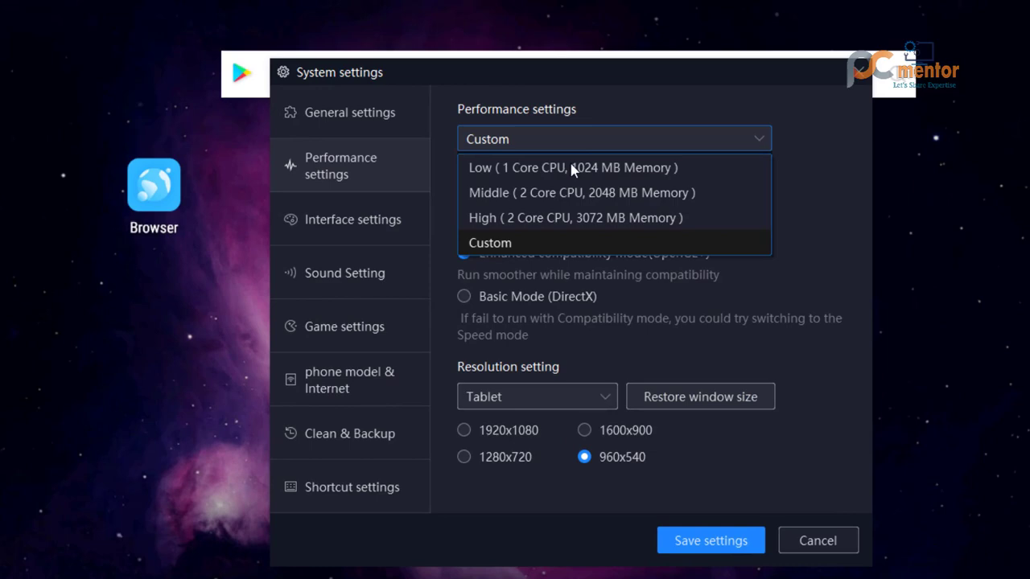
scroll(588, 138, up, 3)
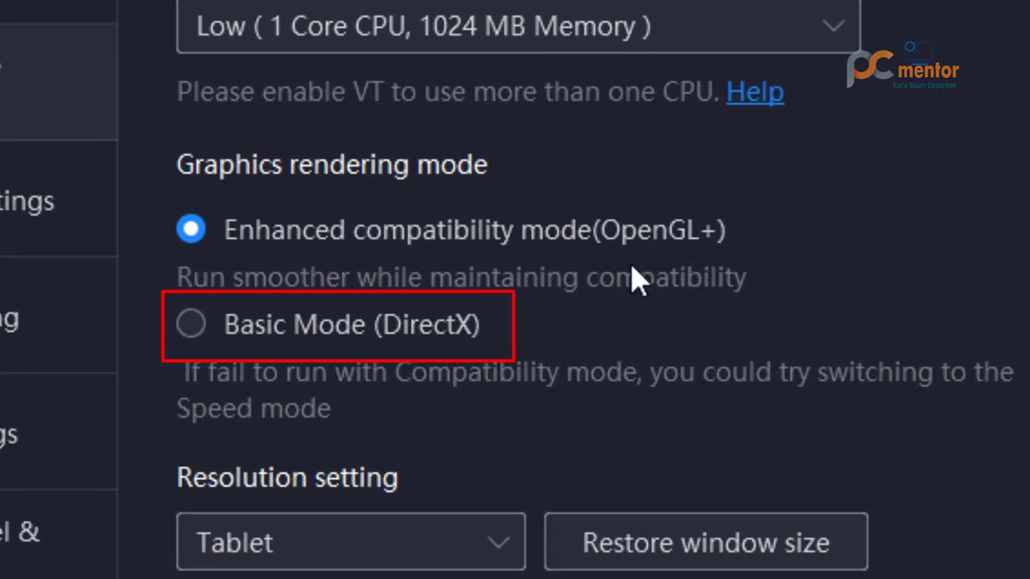
- Look over the interface settings and set the sound output to Speakers (High Definition Audio Device)
click(11, 206)
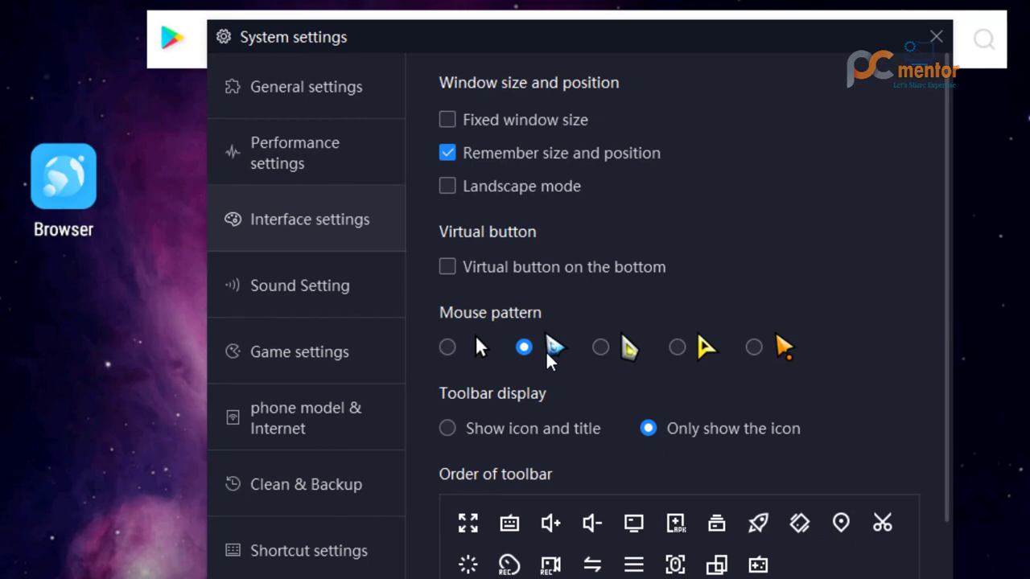
click(276, 285)
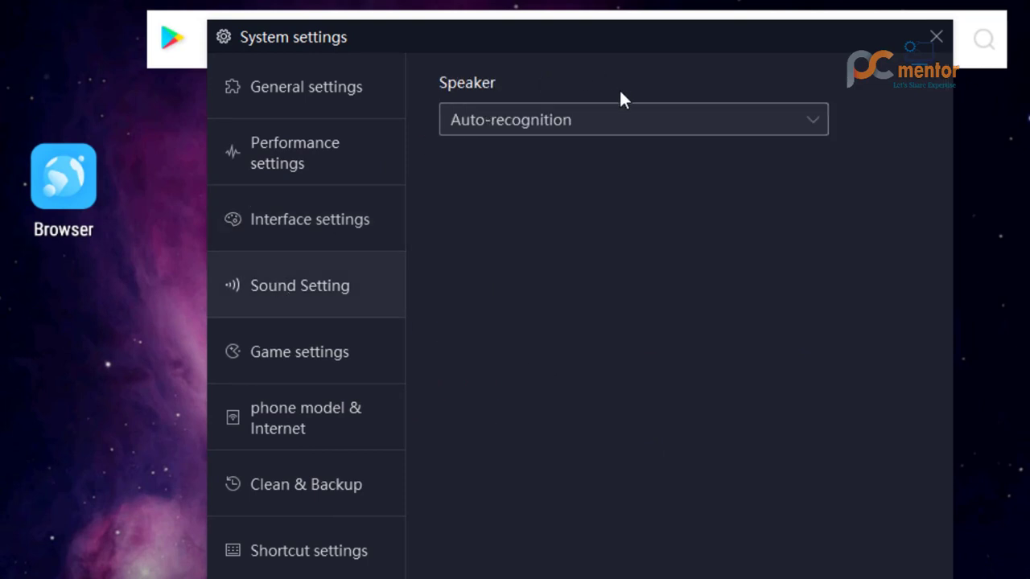
click(598, 129)
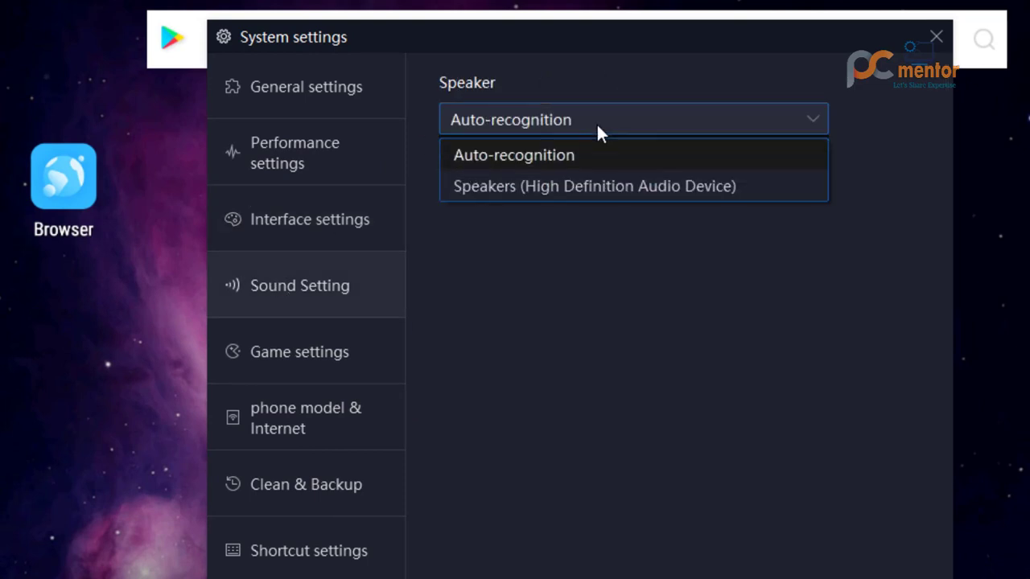
click(597, 186)
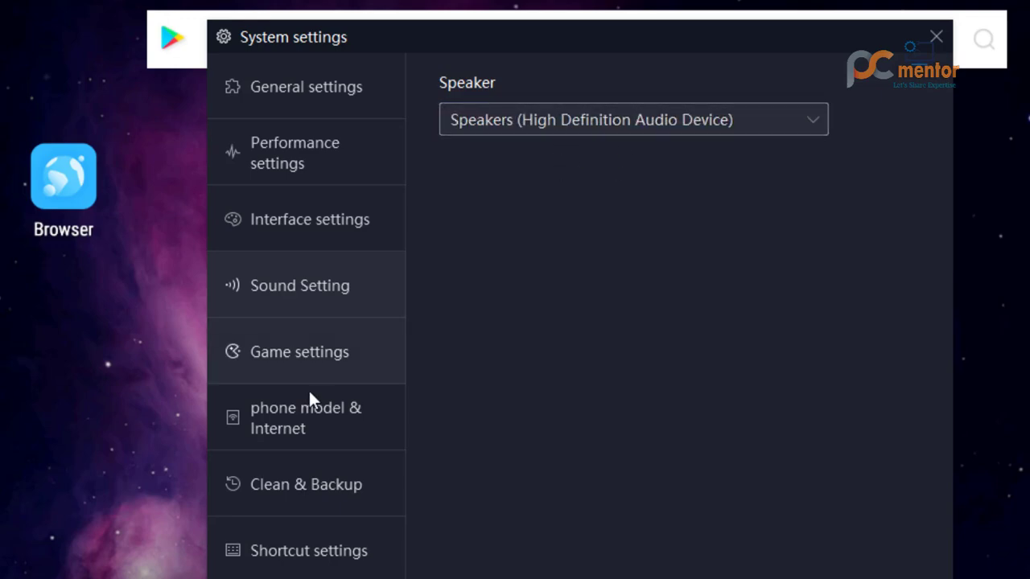
- Try a lower frame rate in the game settings and try enabling the rendering cache
click(309, 346)
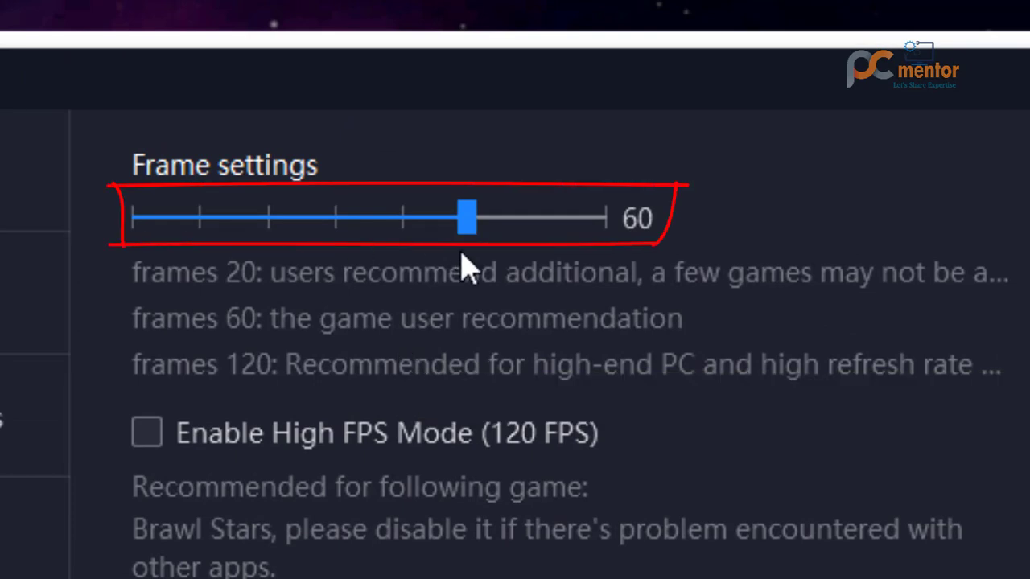
mouse_move(475, 228)
mouse_down()
mouse_move(368, 220)
mouse_move(262, 233)
mouse_up()
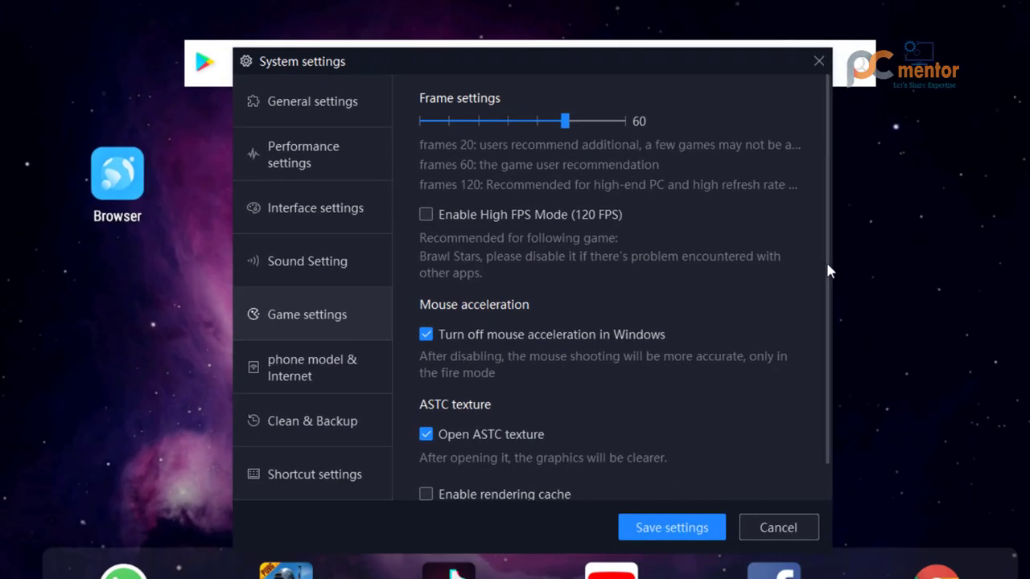
drag(828, 266, 830, 307)
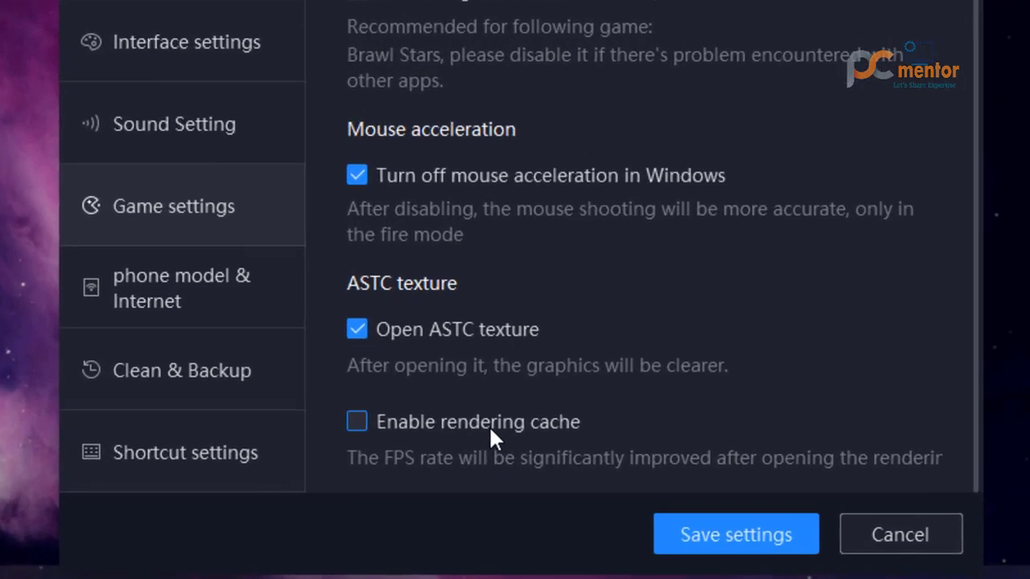
click(500, 455)
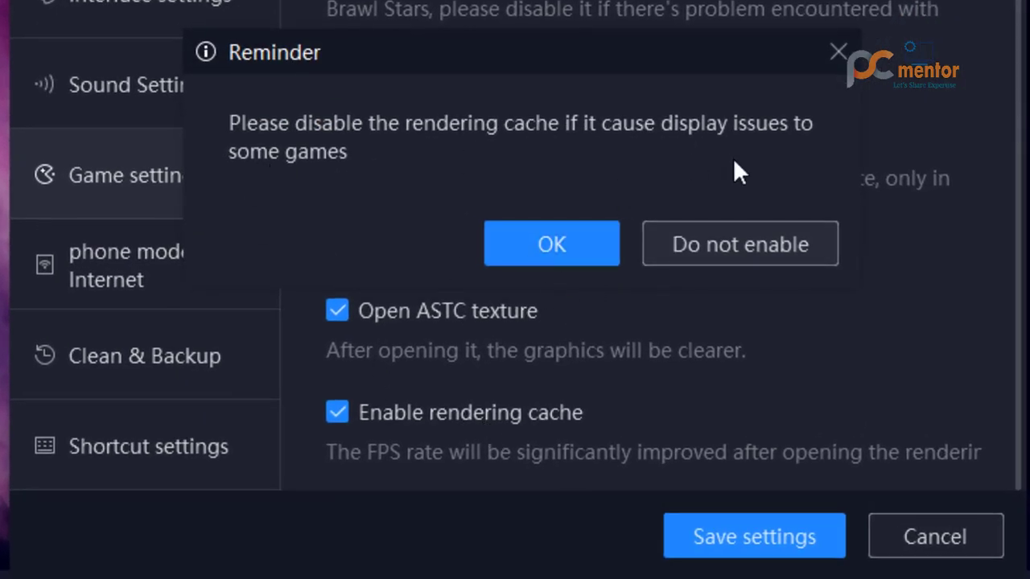
click(688, 246)
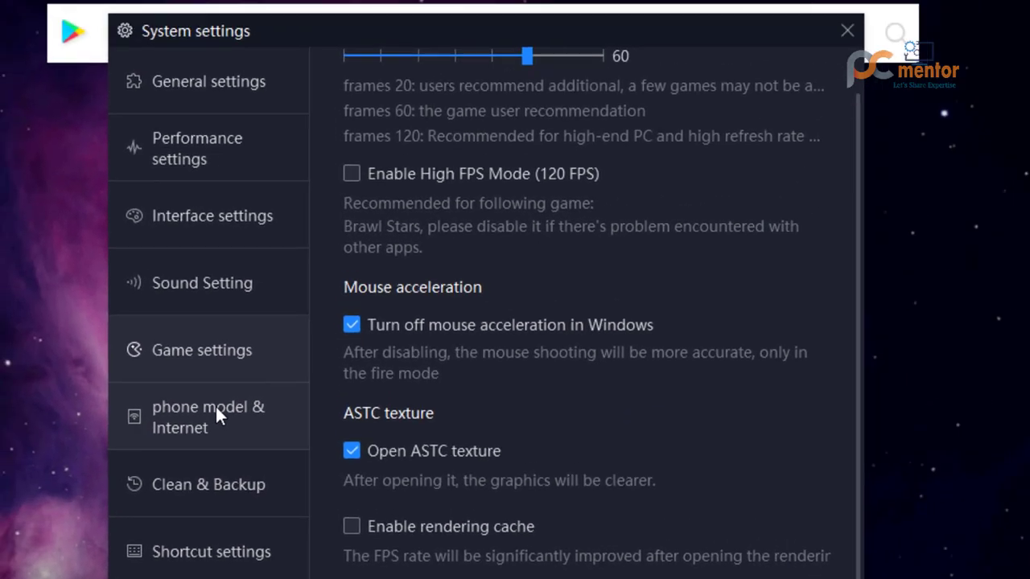
- View the phone model and Internet settings, then save the system settings with the emulator restart postponed
click(153, 261)
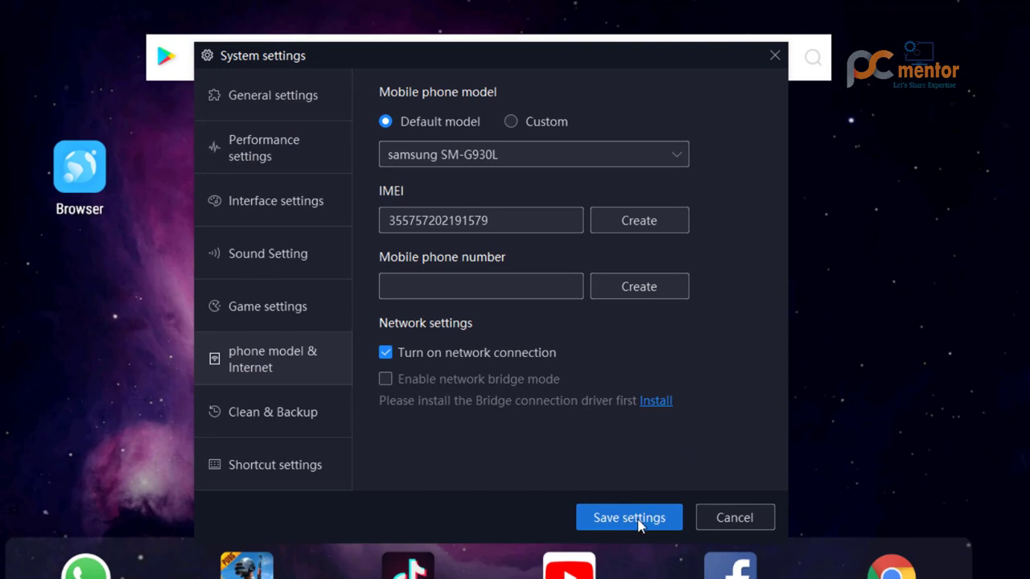
click(640, 523)
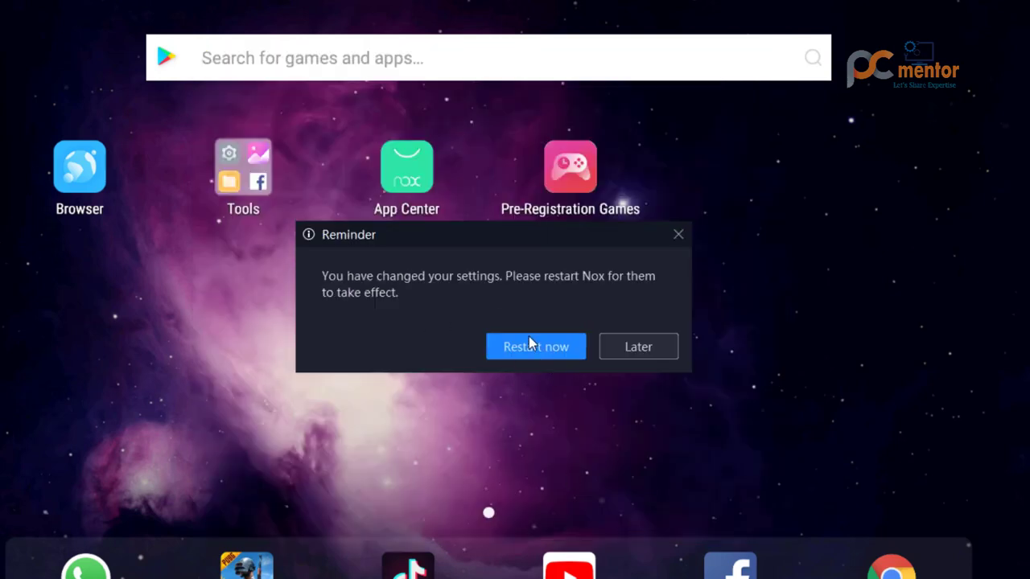
click(611, 350)
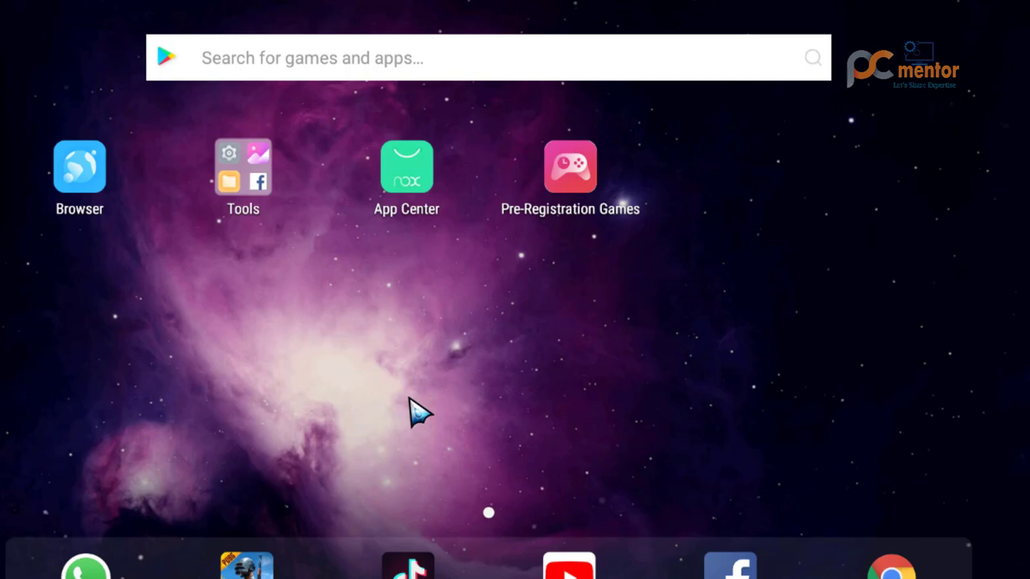